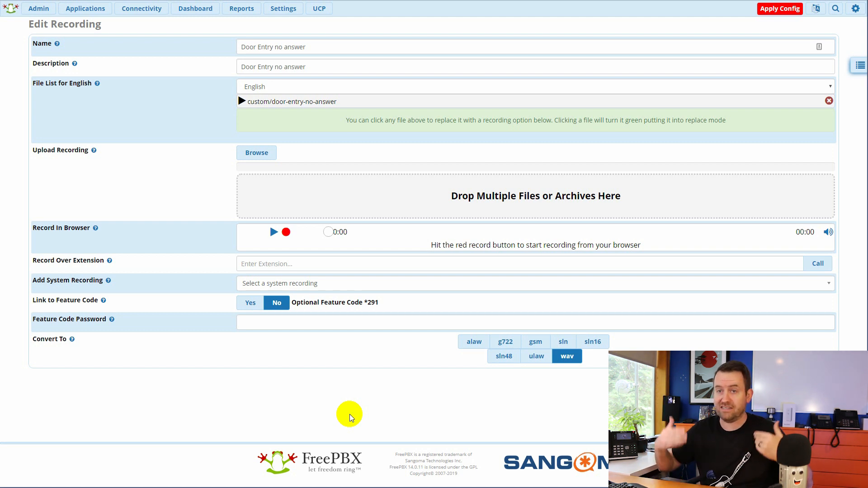
{"action": "left_click", "coordinate": [85, 8]}
{"action": "left_click", "coordinate": [89, 34]}
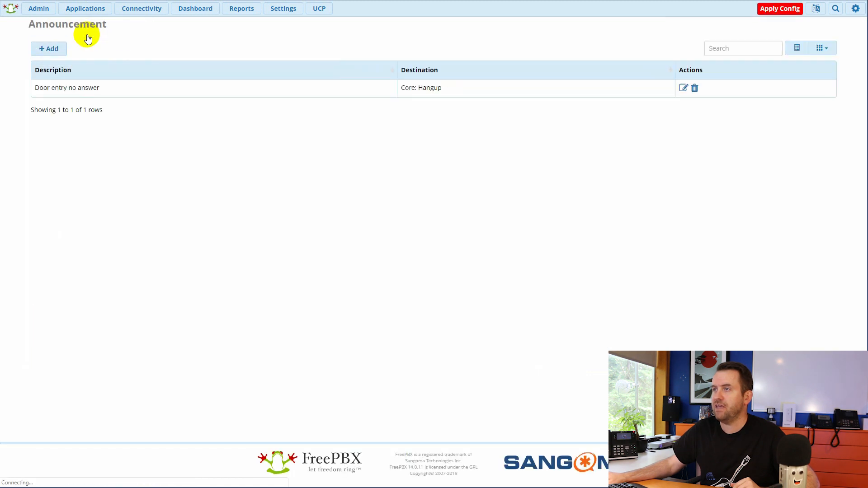
{"action": "left_click_drag", "start_coordinate": [105, 91], "coordinate": [72, 87]}
{"action": "left_click", "coordinate": [165, 150]}
{"action": "left_click", "coordinate": [683, 88]}
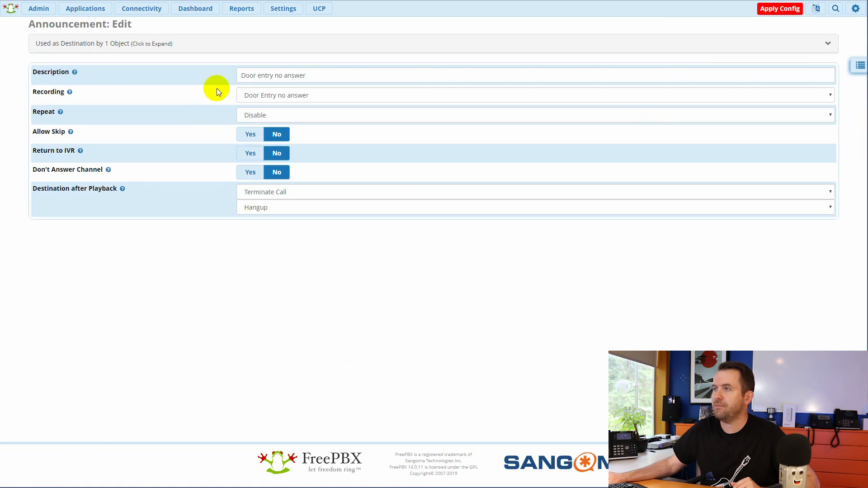
{"action": "left_click", "coordinate": [312, 76]}
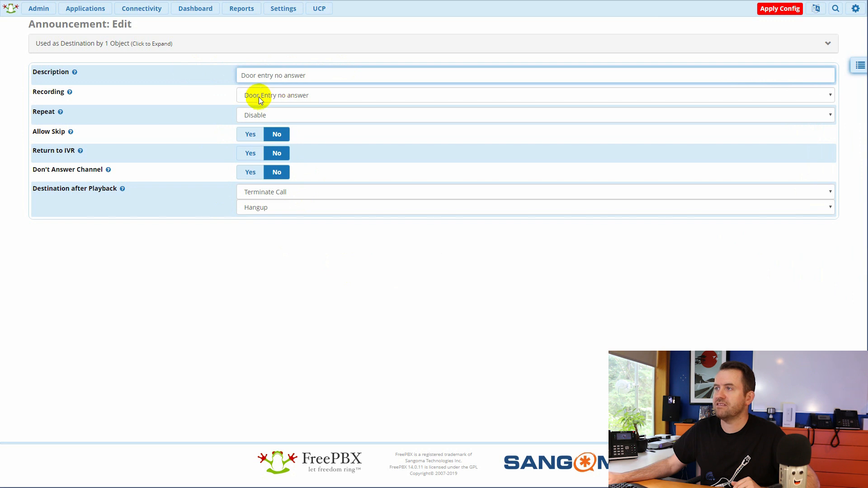
{"action": "left_click", "coordinate": [315, 96]}
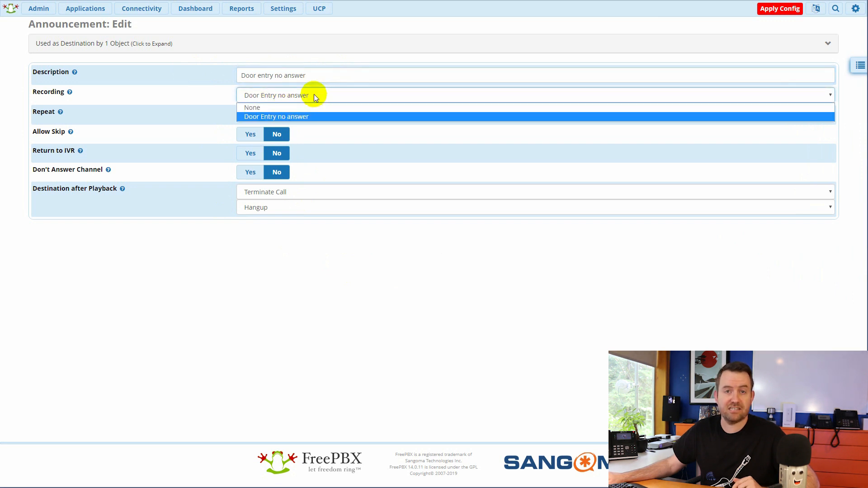
{"action": "left_click", "coordinate": [314, 94]}
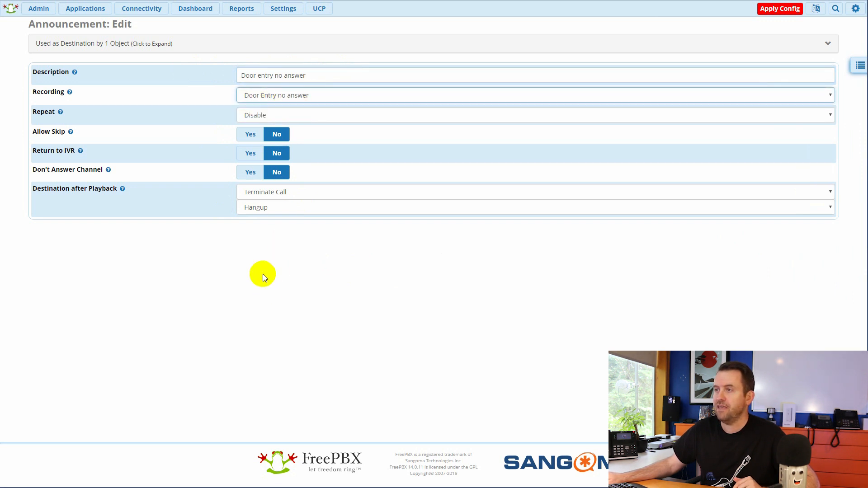
{"action": "left_click_drag", "start_coordinate": [35, 188], "coordinate": [114, 189]}
{"action": "left_click", "coordinate": [186, 273]}
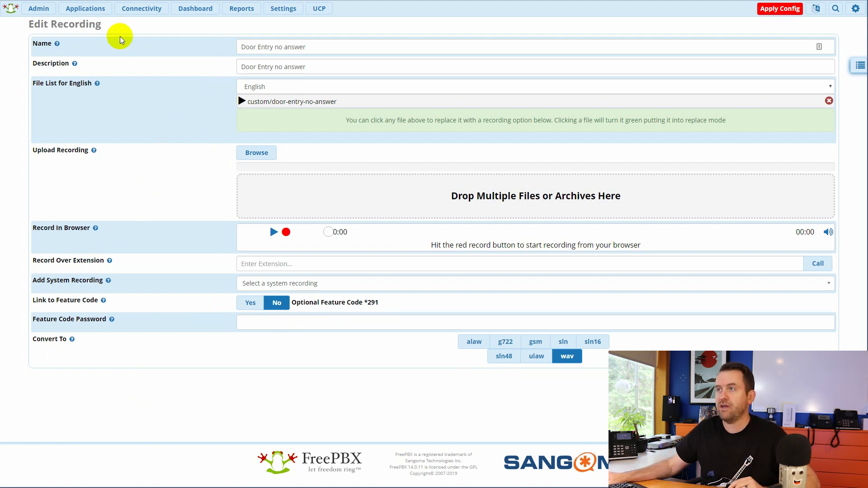
Show the FreePBX Ring Groups list and point out group 500 with its Reception description
{"action": "left_click", "coordinate": [85, 9]}
{"action": "left_click", "coordinate": [92, 344]}
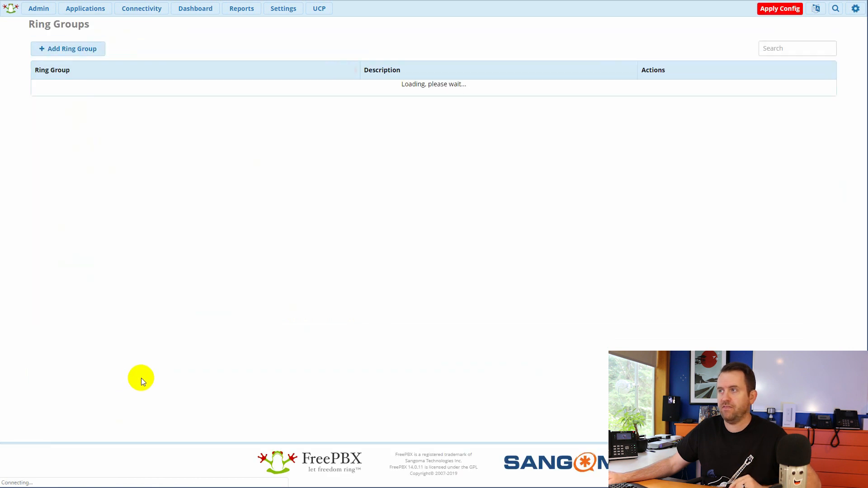
{"action": "left_click_drag", "start_coordinate": [50, 88], "coordinate": [27, 87]}
{"action": "left_click", "coordinate": [71, 88]}
{"action": "left_click_drag", "start_coordinate": [402, 87], "coordinate": [349, 86]}
{"action": "left_click", "coordinate": [431, 92]}
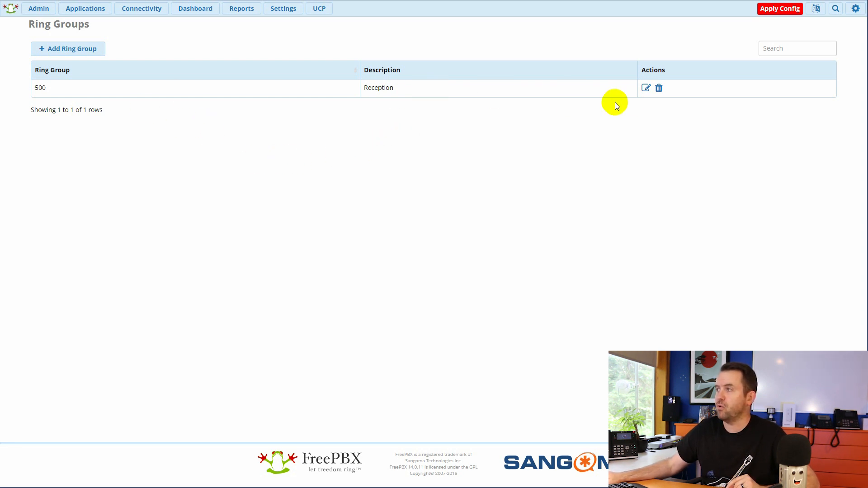
Edit ring group 500 with extensions 202/203, 10-second ring time and the Door entry no answer fallback, then apply
{"action": "left_click", "coordinate": [646, 88]}
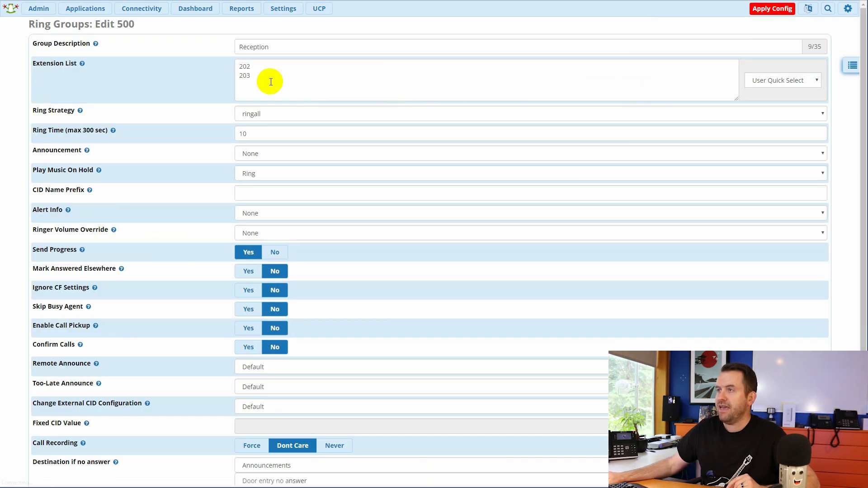
{"action": "left_click", "coordinate": [241, 74]}
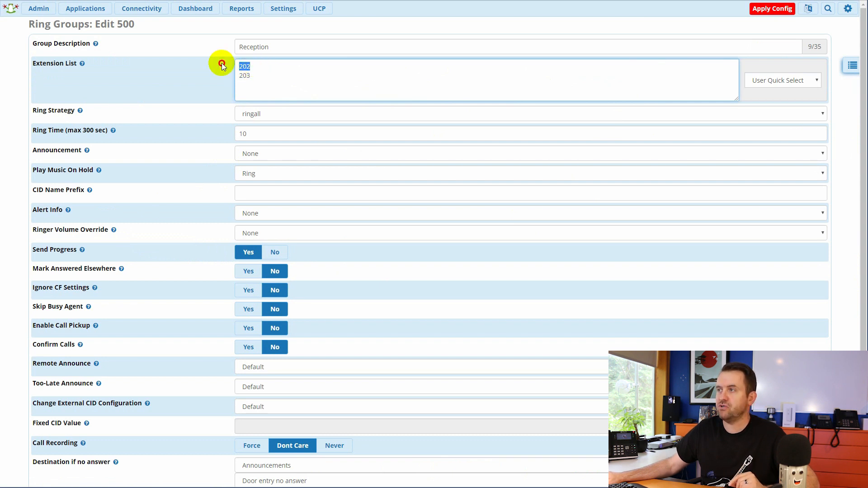
{"action": "double_click", "coordinate": [241, 76]}
{"action": "left_click_drag", "start_coordinate": [241, 76], "coordinate": [267, 74]}
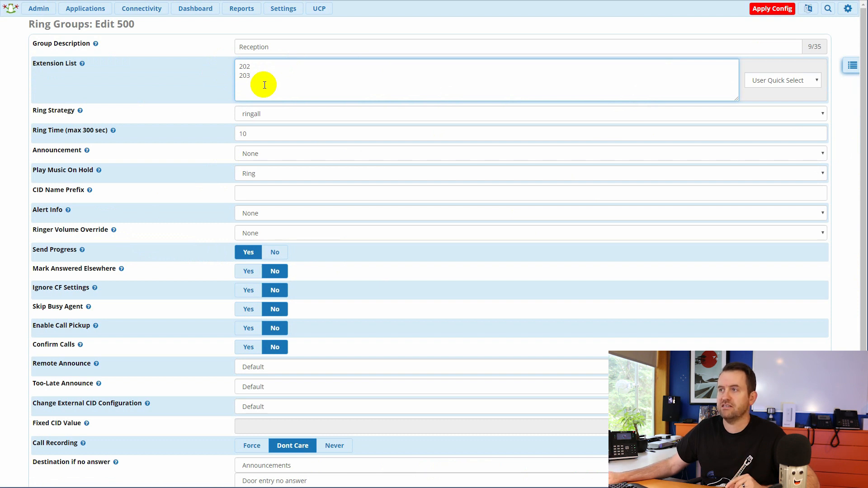
{"action": "left_click", "coordinate": [258, 134]}
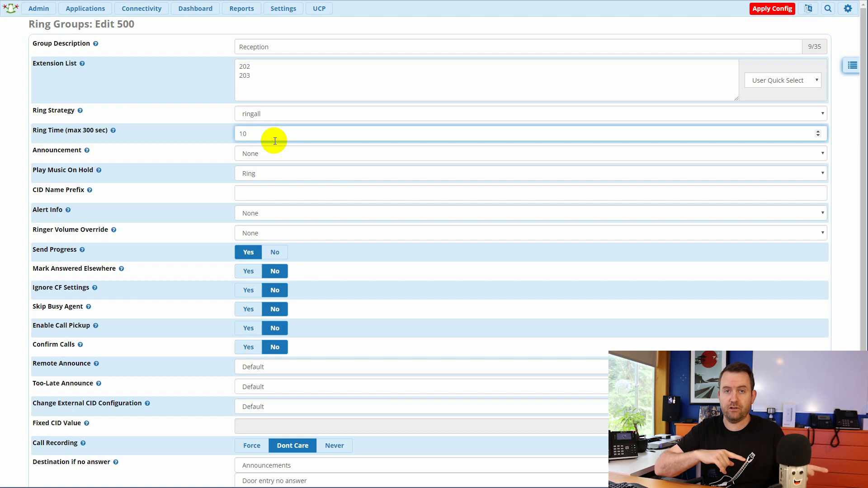
{"action": "scroll", "coordinate": [183, 426], "scroll_direction": "down", "scroll_amount": 2}
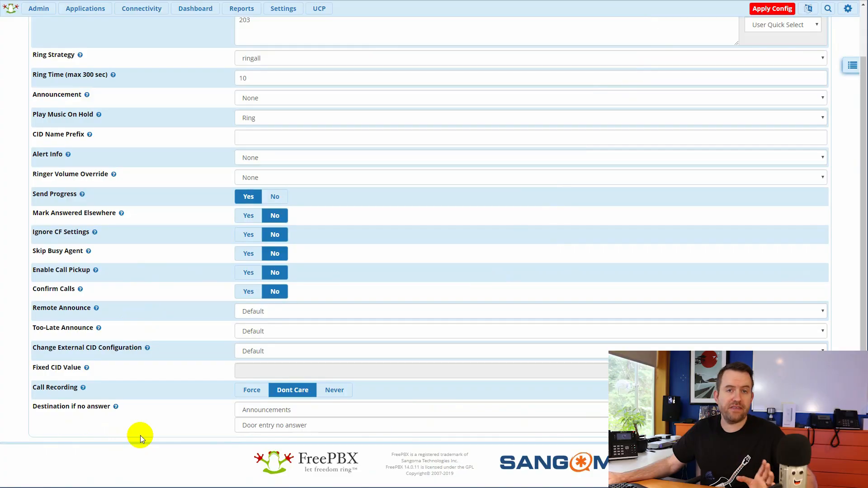
{"action": "left_click", "coordinate": [772, 9]}
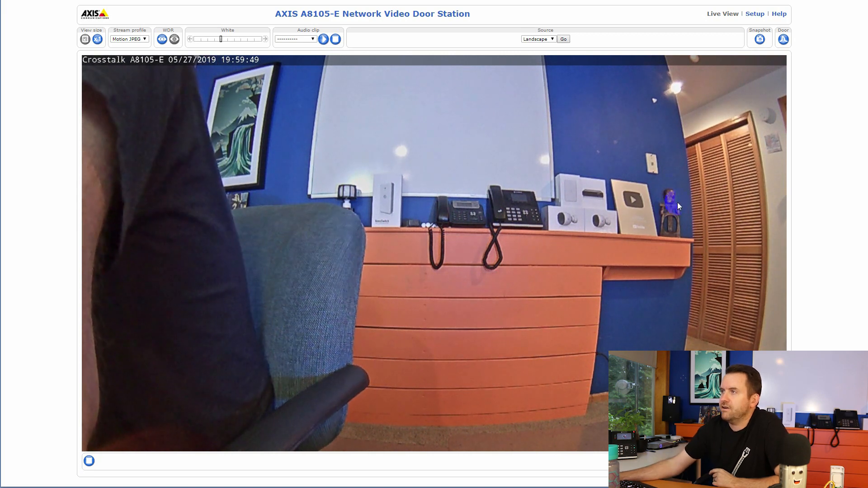
Leave the A8105-E live view for the Basic Setup page showing firmware 1.65.1
{"action": "left_click_drag", "start_coordinate": [273, 14], "coordinate": [340, 17]}
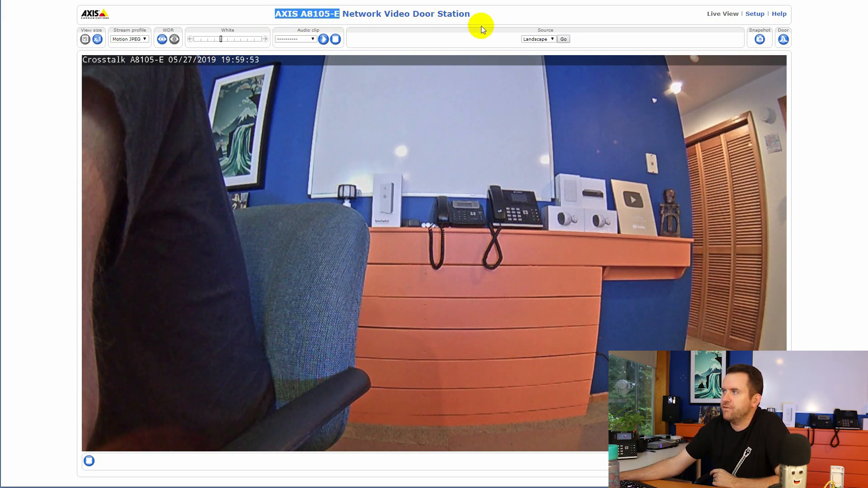
{"action": "left_click", "coordinate": [488, 15]}
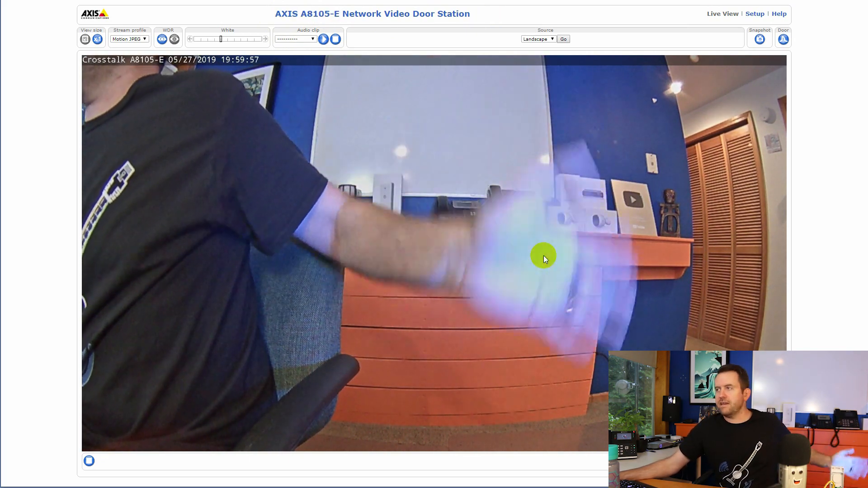
{"action": "left_click", "coordinate": [550, 268]}
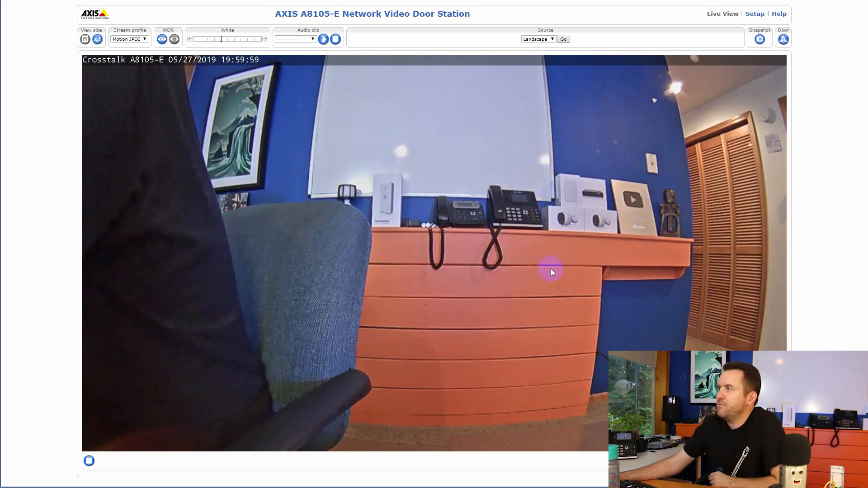
{"action": "left_click", "coordinate": [755, 14]}
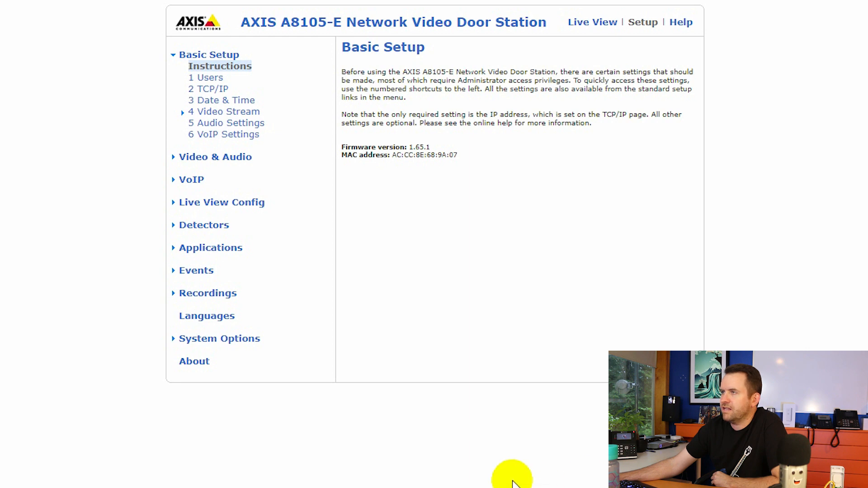
Inspect the FreePBX - SIPtesting (300) SIP account and its caller ID 300, then show DTMF Settings
{"action": "left_click", "coordinate": [193, 183]}
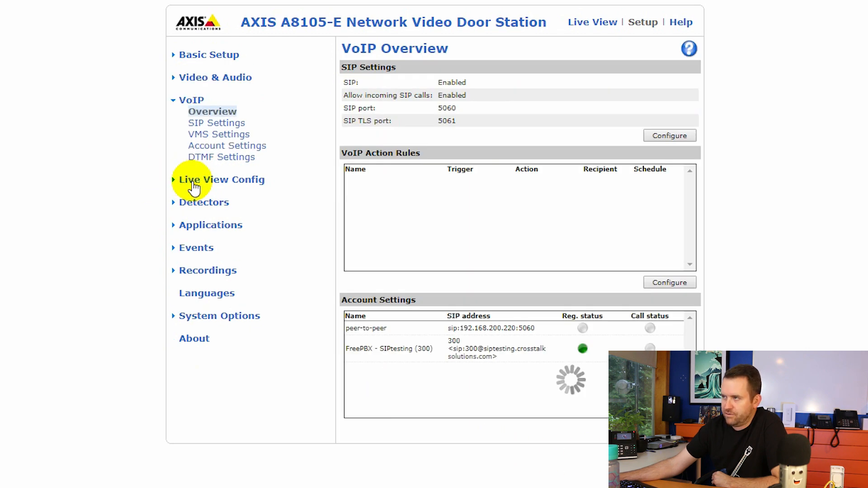
{"action": "left_click", "coordinate": [206, 147]}
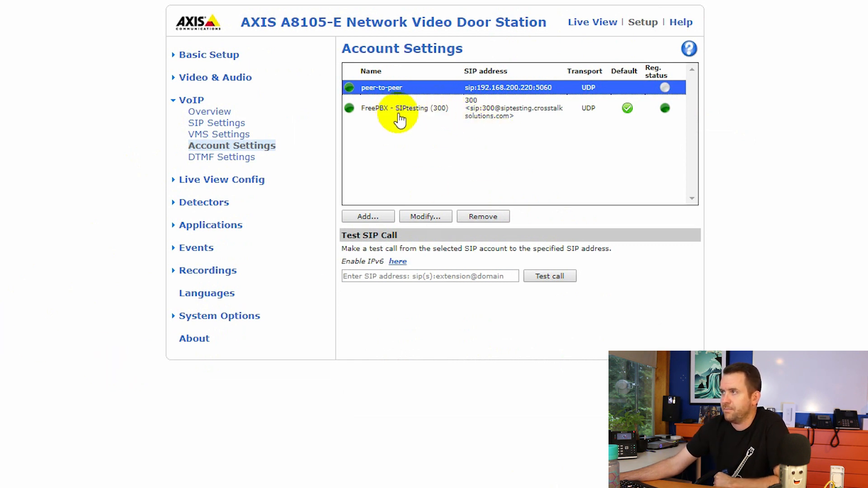
{"action": "left_click", "coordinate": [400, 120]}
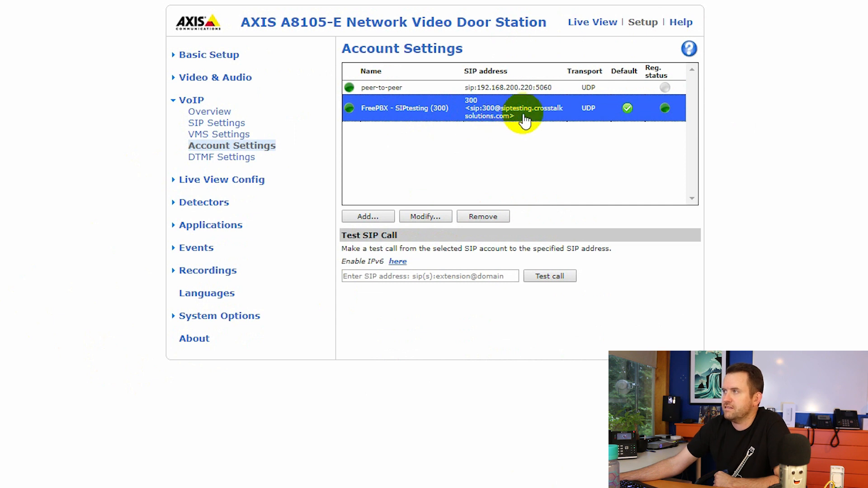
{"action": "mouse_move", "coordinate": [668, 117]}
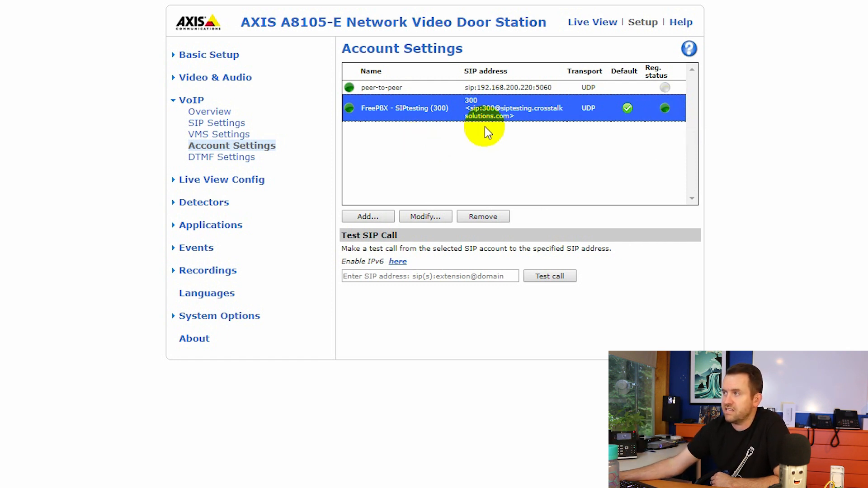
{"action": "left_click", "coordinate": [415, 217]}
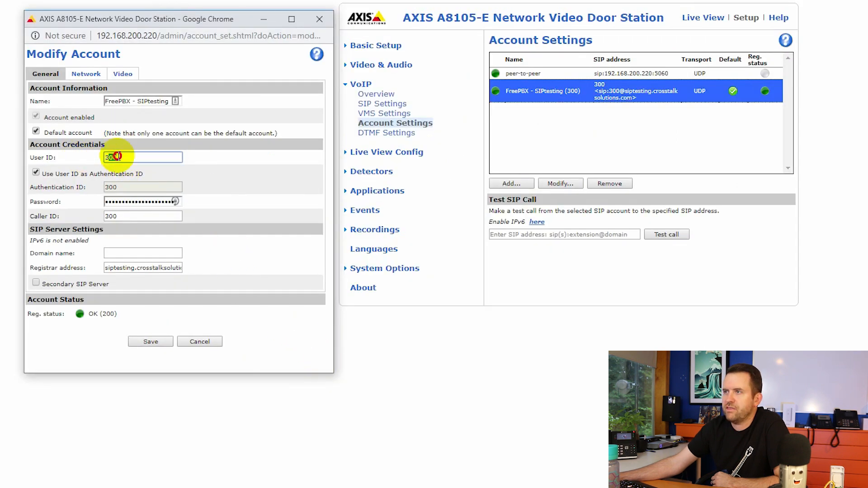
{"action": "left_click", "coordinate": [131, 217]}
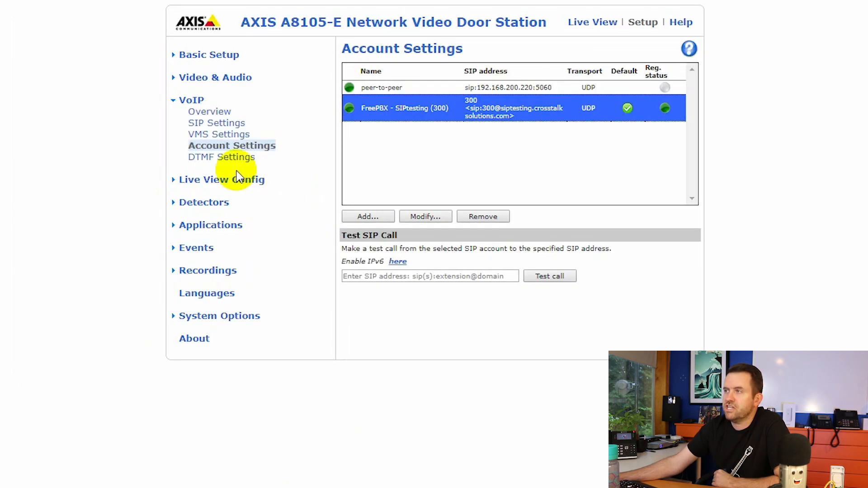
{"action": "left_click", "coordinate": [207, 163]}
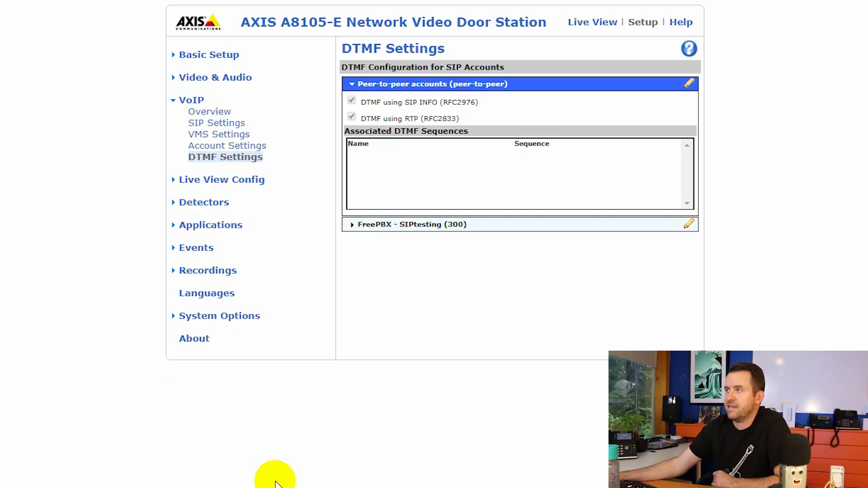
Expand the FreePBX account's DTMF configuration and highlight its two DTMF methods
{"action": "left_click", "coordinate": [415, 230]}
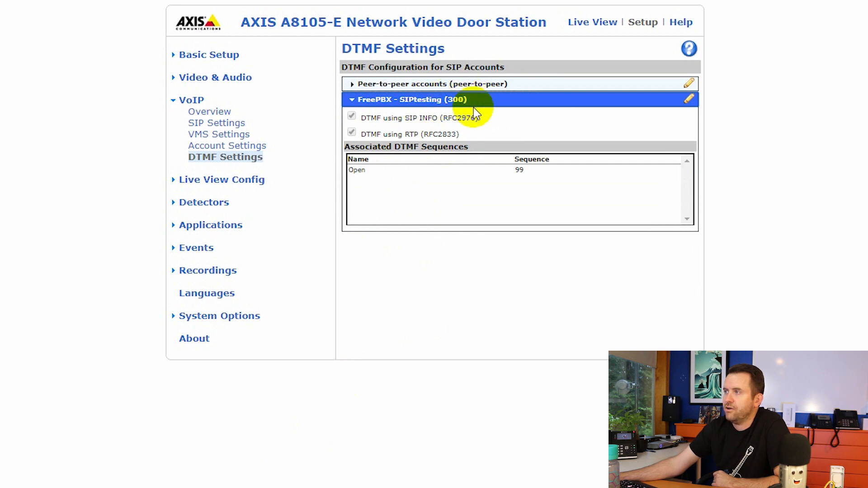
{"action": "left_click", "coordinate": [362, 171]}
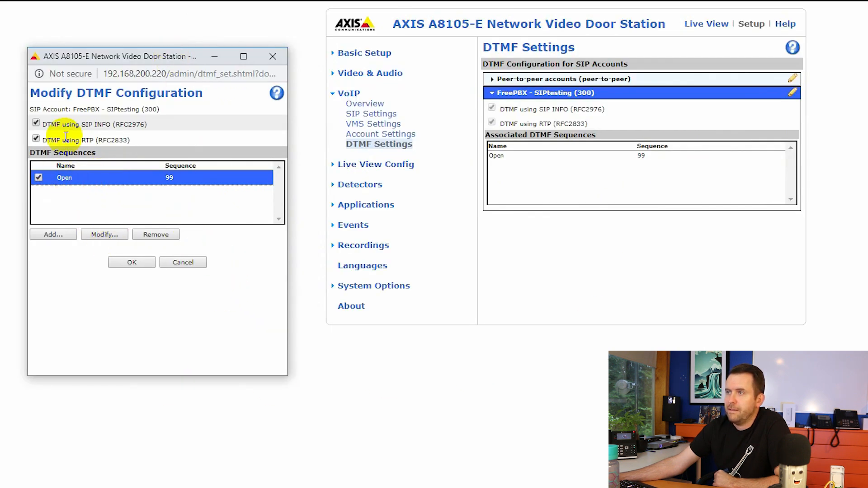
{"action": "left_click_drag", "start_coordinate": [69, 124], "coordinate": [173, 136]}
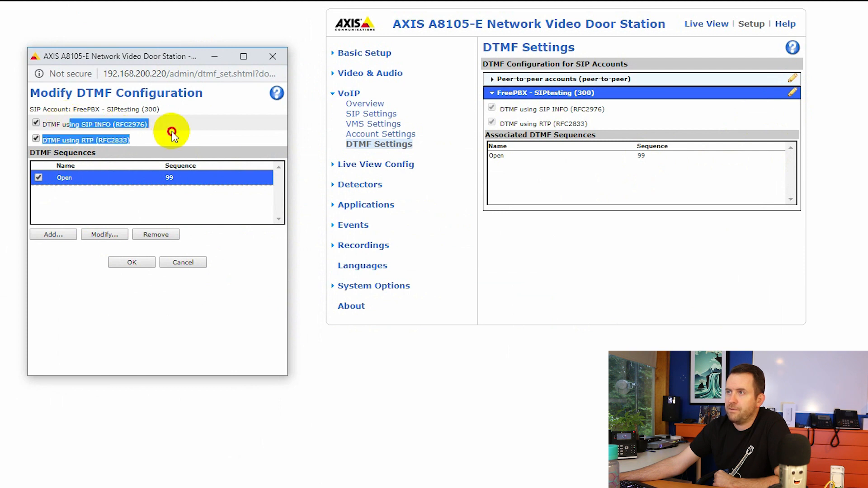
{"action": "left_click", "coordinate": [159, 138]}
Edit the Open DTMF sequence, keep its digits 99, and confirm the configuration
{"action": "left_click", "coordinate": [118, 235]}
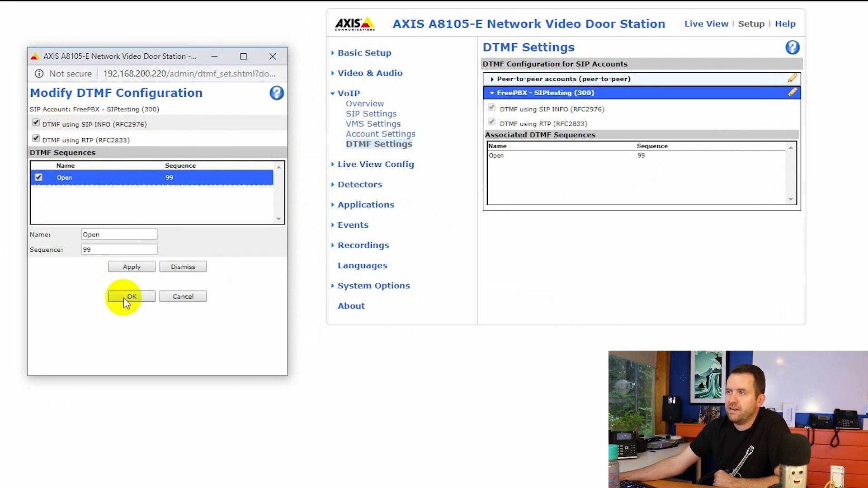
{"action": "left_click", "coordinate": [126, 234]}
{"action": "key", "text": "Tab"}
{"action": "left_click", "coordinate": [103, 250]}
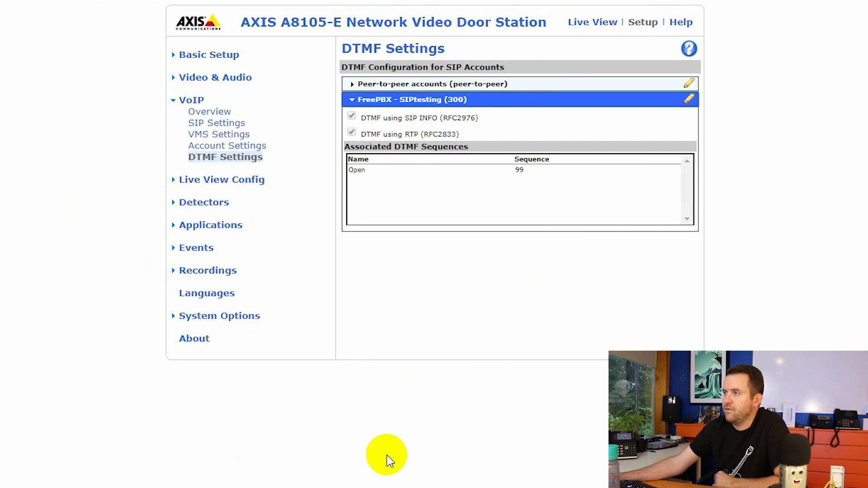
{"action": "left_click", "coordinate": [432, 384]}
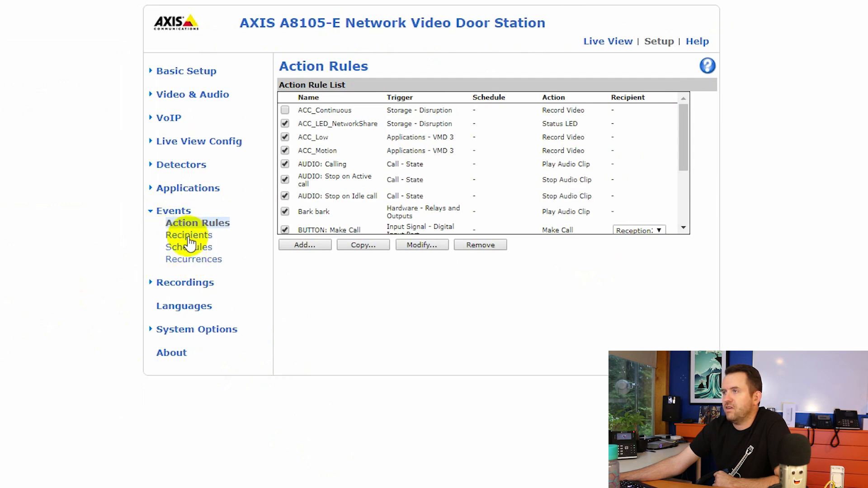
In Events > Recipients, select Reception2 and view its setup targeting SIP address 500
{"action": "left_click", "coordinate": [186, 237]}
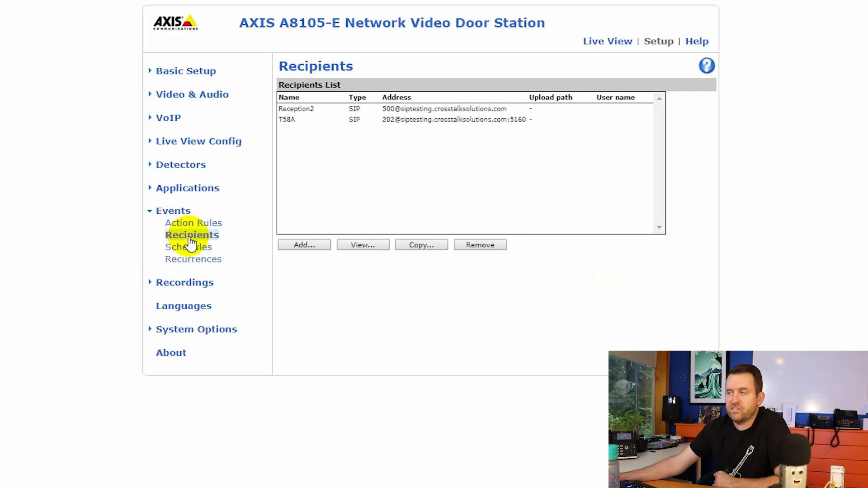
{"action": "left_click", "coordinate": [413, 123]}
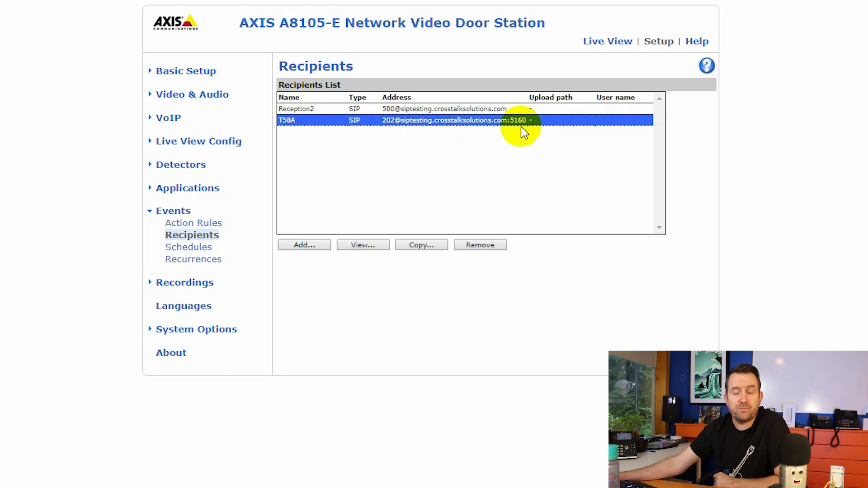
{"action": "left_click", "coordinate": [461, 109]}
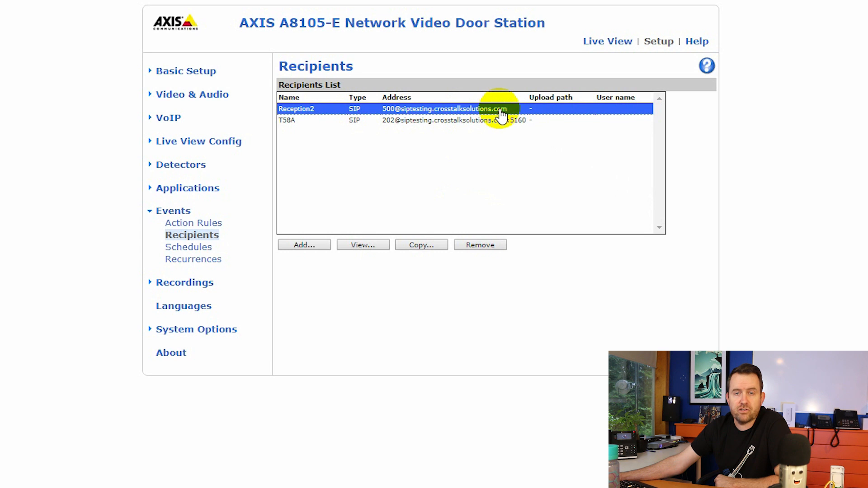
{"action": "left_click", "coordinate": [424, 246]}
Place a test call to Reception2 (500) using the FreePBX - SIPtesting SIP account
{"action": "left_click_drag", "start_coordinate": [147, 31], "coordinate": [153, 32]}
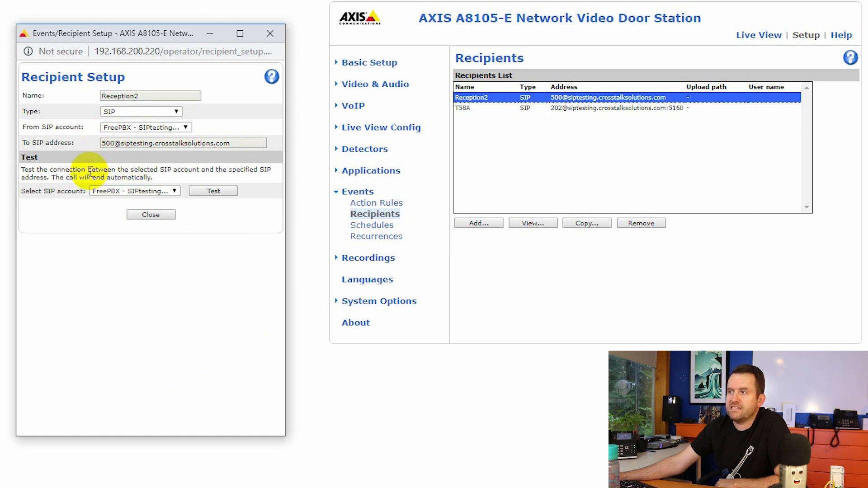
{"action": "left_click", "coordinate": [170, 192]}
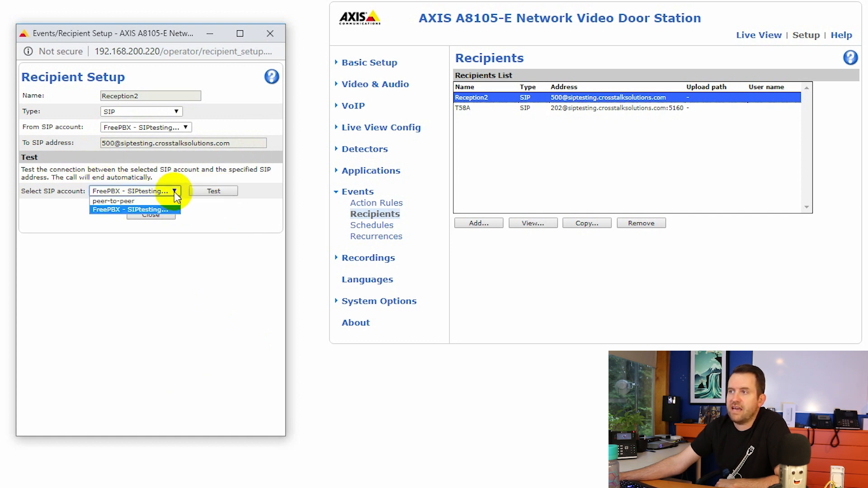
{"action": "left_click", "coordinate": [175, 191]}
{"action": "left_click", "coordinate": [209, 192]}
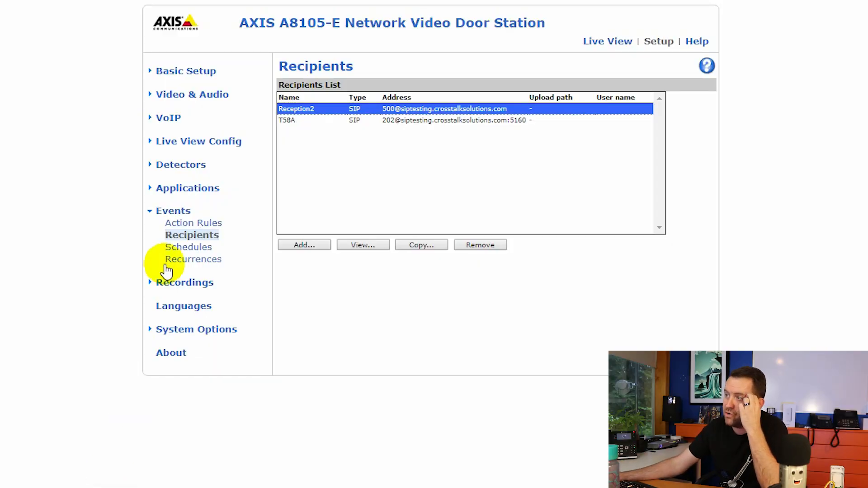
Set the BUTTON: Make Call rule's recipient to Reception2 and confirm it in the rule settings
{"action": "left_click", "coordinate": [180, 223]}
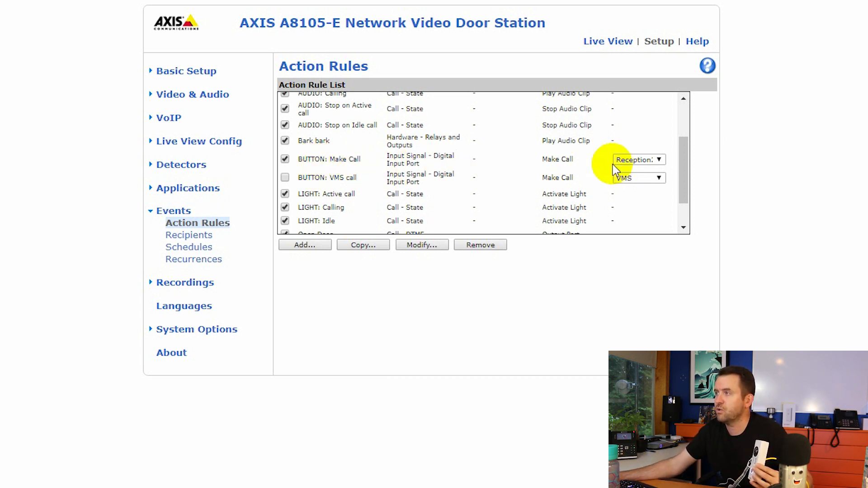
{"action": "left_click", "coordinate": [658, 161]}
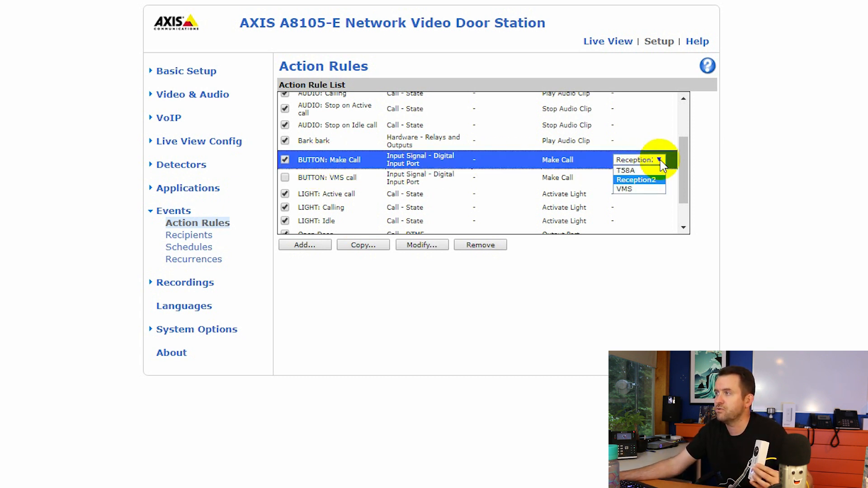
{"action": "left_click", "coordinate": [642, 180]}
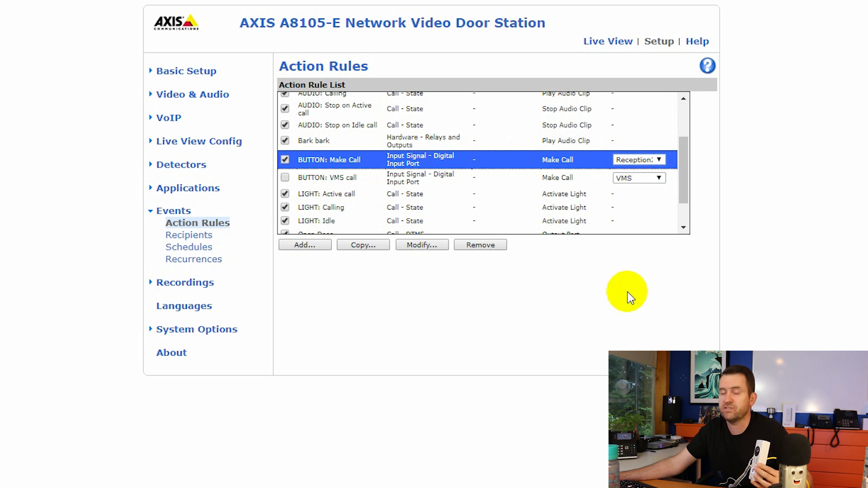
{"action": "left_click", "coordinate": [421, 244]}
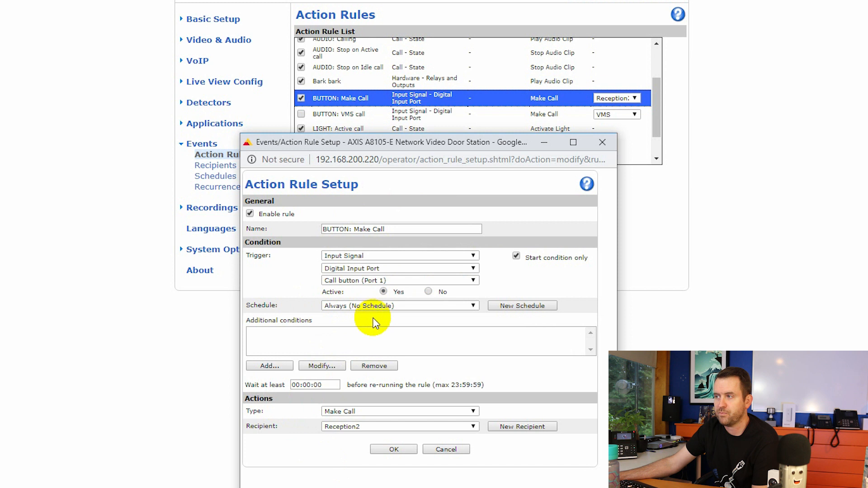
{"action": "left_click", "coordinate": [473, 427]}
{"action": "left_click", "coordinate": [474, 427]}
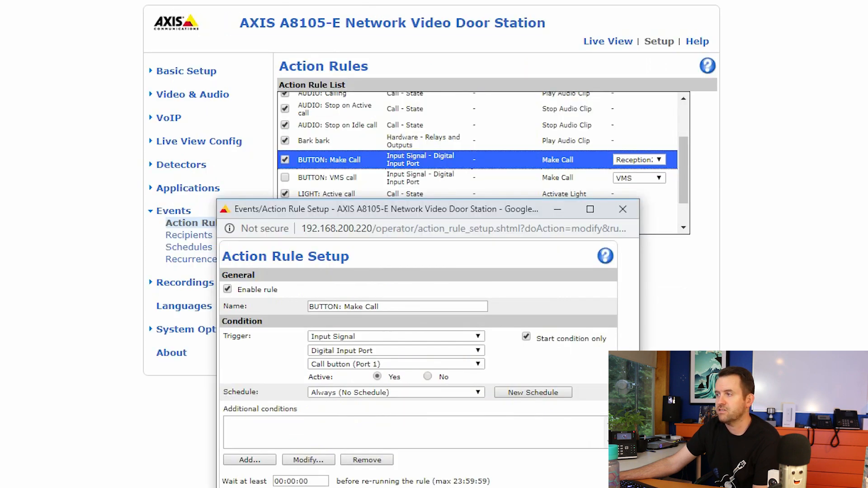
{"action": "left_click", "coordinate": [446, 449]}
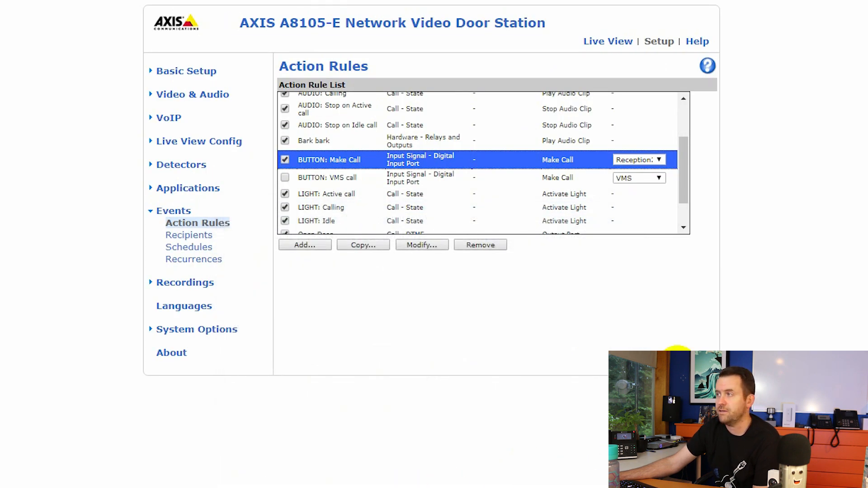
{"action": "left_click_drag", "start_coordinate": [686, 180], "coordinate": [688, 213]}
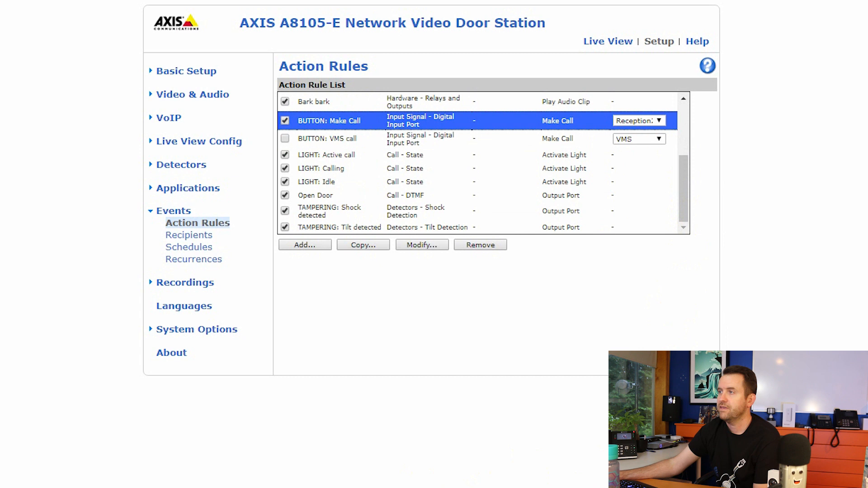
{"action": "left_click", "coordinate": [313, 197]}
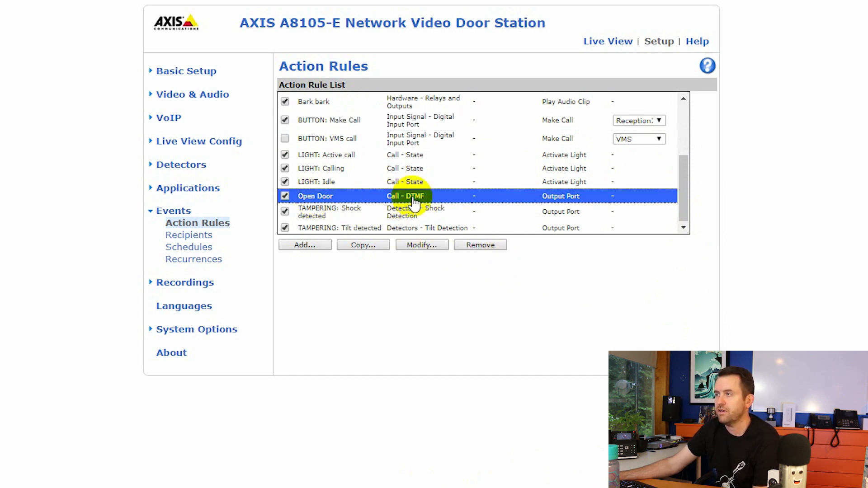
{"action": "left_click", "coordinate": [411, 245]}
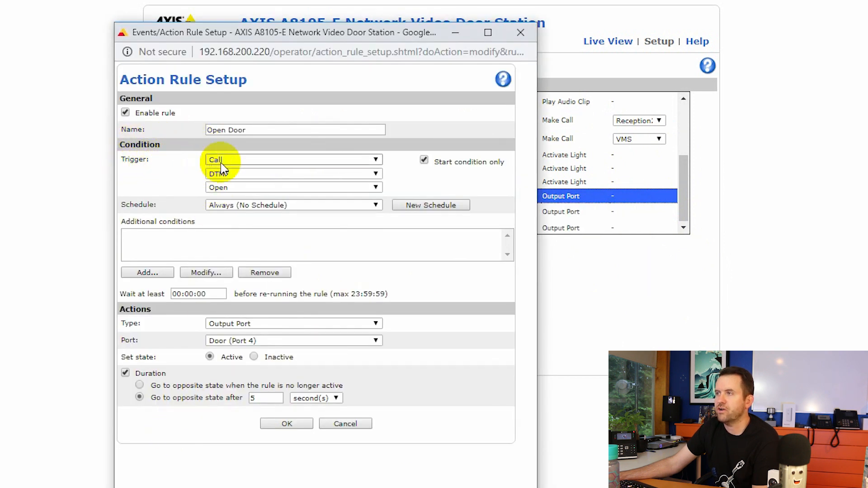
{"action": "left_click", "coordinate": [376, 175]}
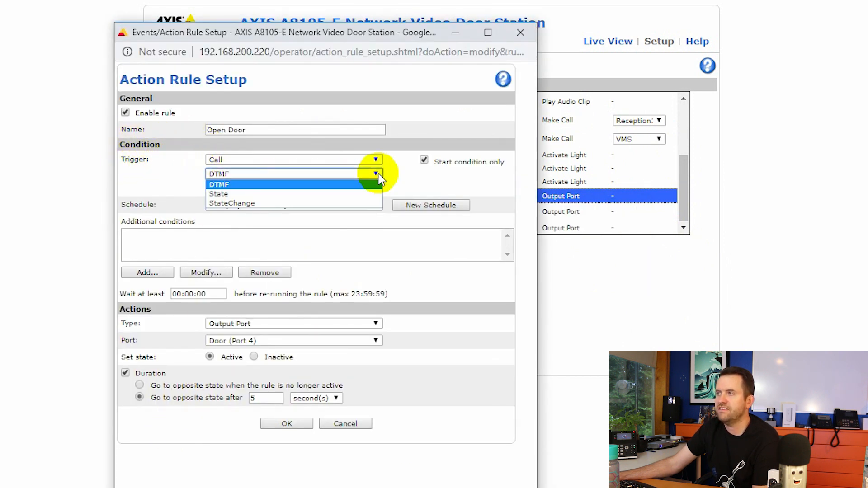
{"action": "left_click", "coordinate": [379, 179]}
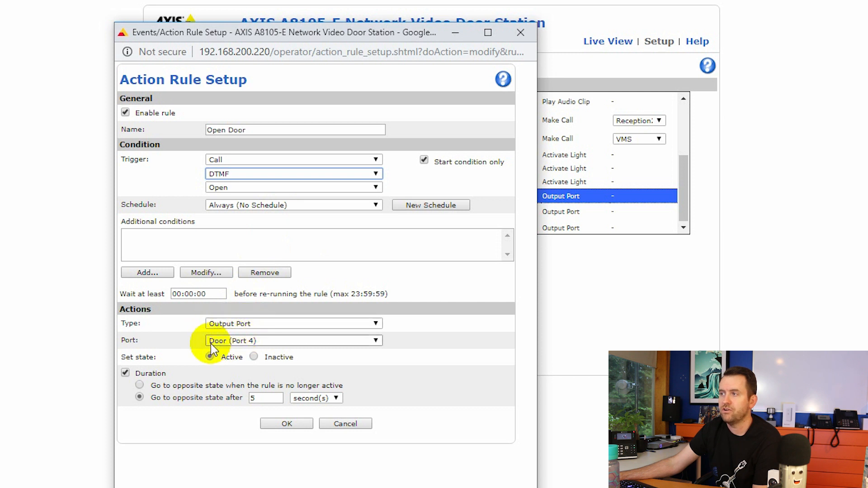
{"action": "left_click", "coordinate": [211, 357]}
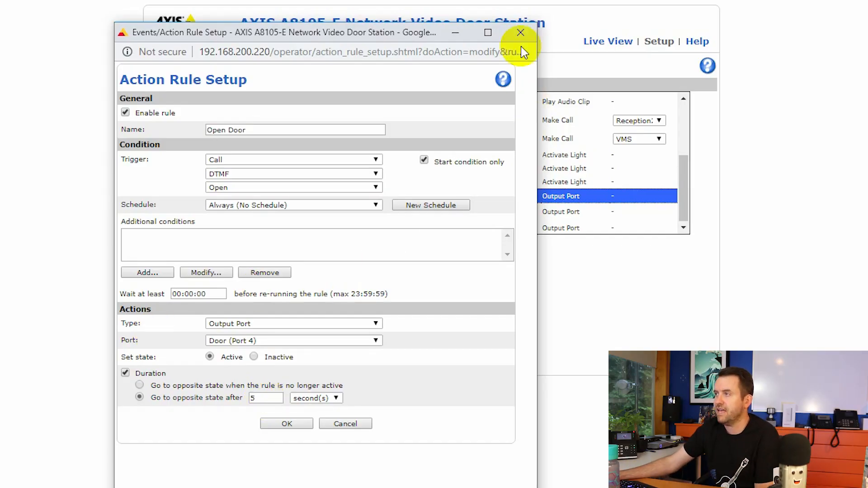
{"action": "left_click", "coordinate": [521, 32]}
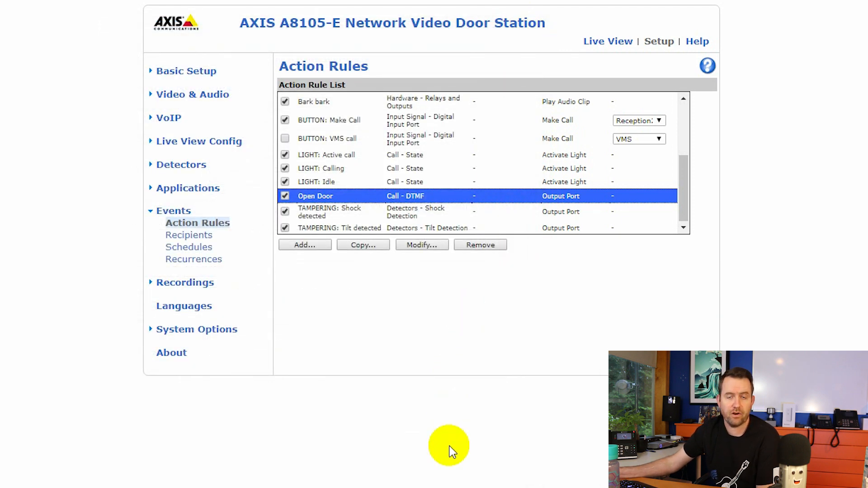
Select the Bark bark action rule and open its settings
{"action": "scroll", "coordinate": [409, 194], "scroll_direction": "up", "scroll_amount": 3}
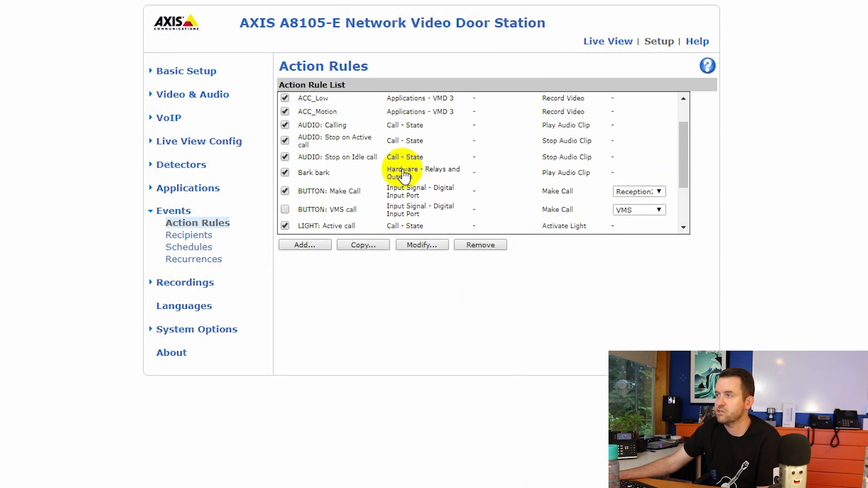
{"action": "left_click", "coordinate": [322, 176]}
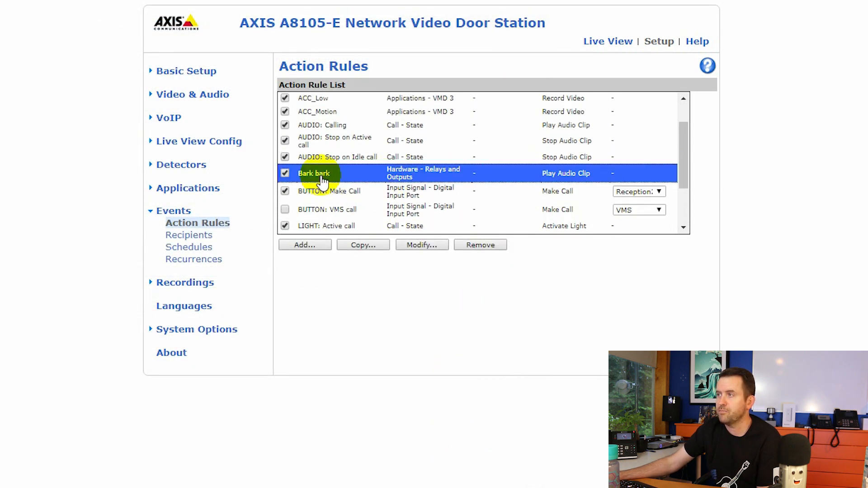
{"action": "left_click", "coordinate": [425, 247]}
{"action": "left_click_drag", "start_coordinate": [402, 214], "coordinate": [312, 70]}
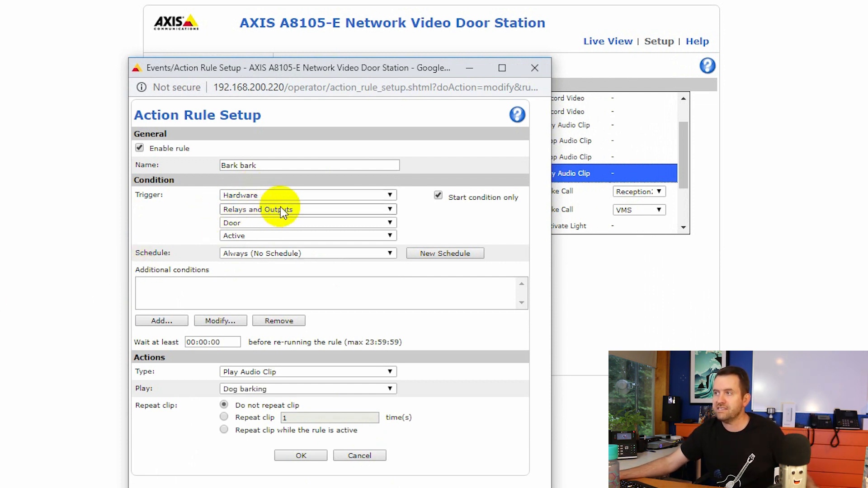
Confirm the rule triggers on the Door relay in the Active state
{"action": "left_click", "coordinate": [235, 222]}
{"action": "left_click", "coordinate": [240, 224]}
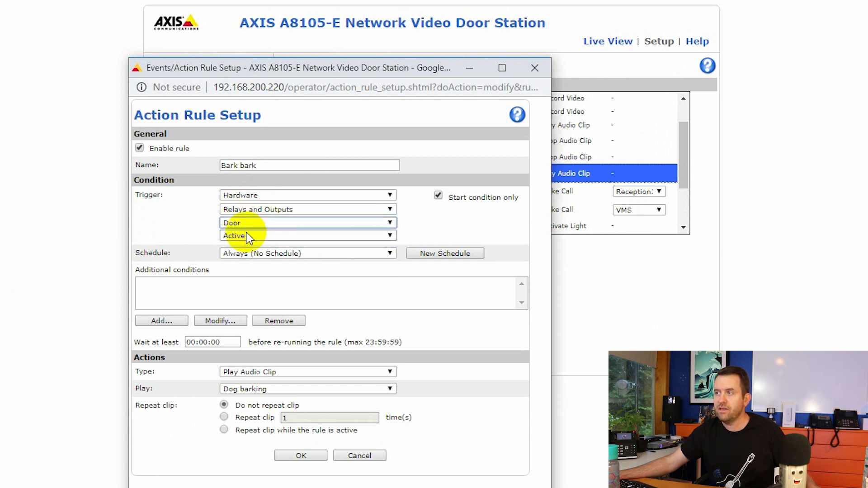
{"action": "left_click", "coordinate": [249, 237]}
{"action": "left_click", "coordinate": [248, 240]}
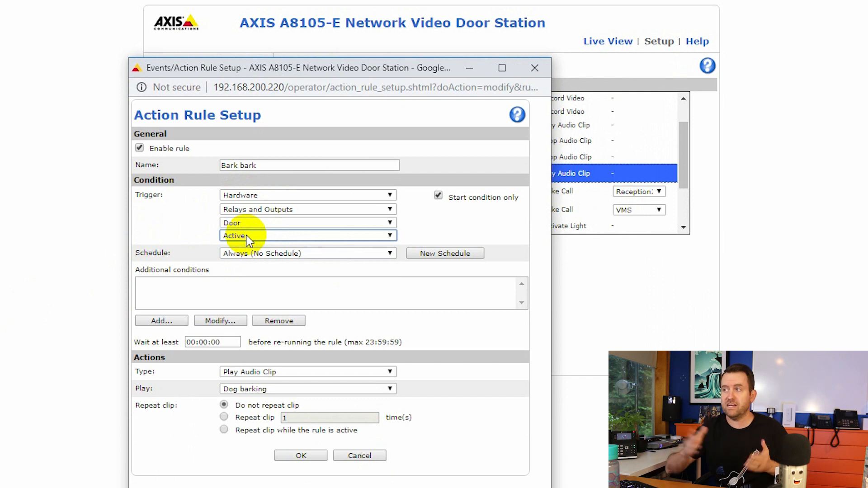
{"action": "left_click", "coordinate": [259, 223]}
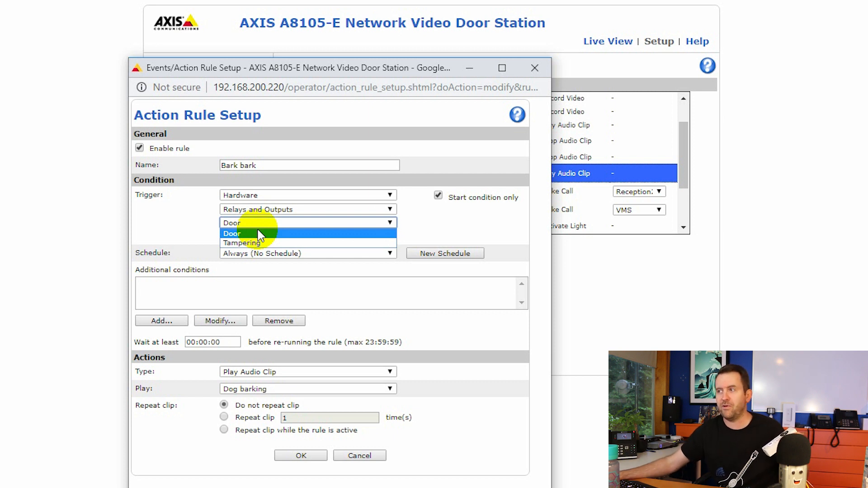
{"action": "left_click", "coordinate": [253, 233]}
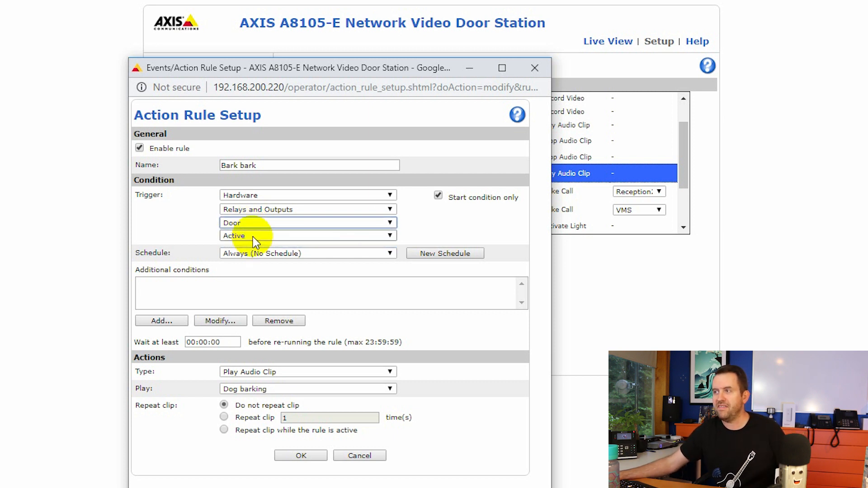
{"action": "left_click", "coordinate": [255, 236]}
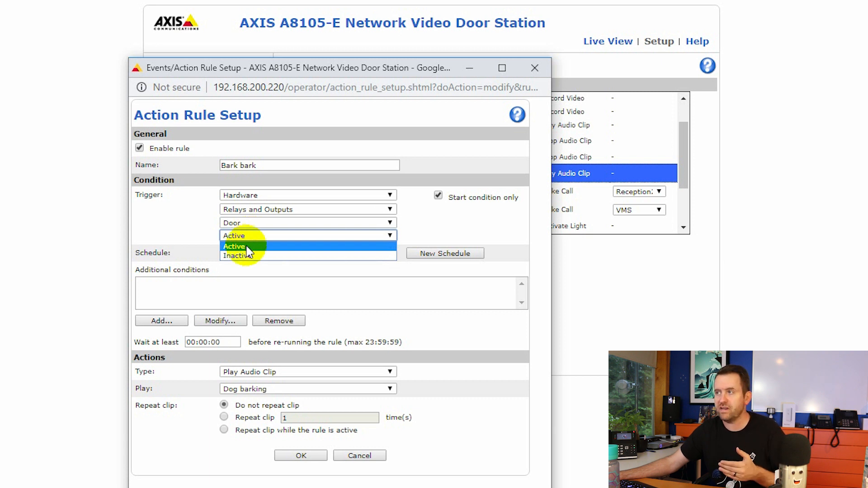
{"action": "left_click", "coordinate": [247, 245]}
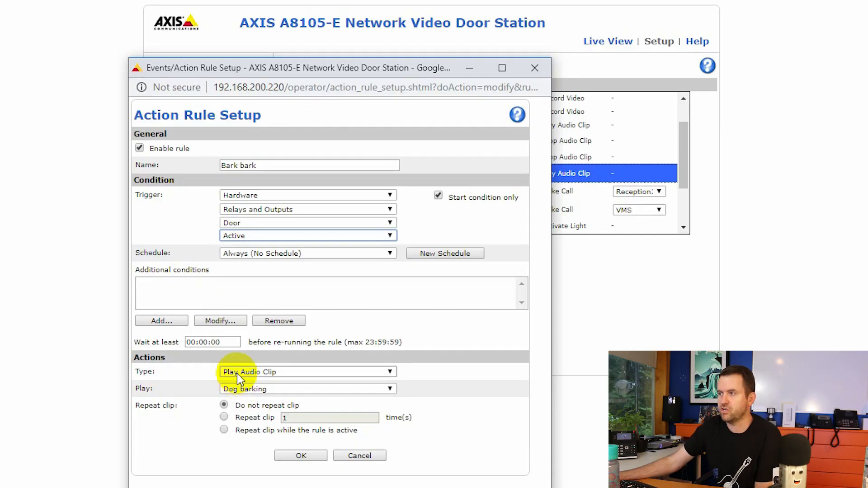
Keep the Play Audio Clip action with the Dog barking clip, no repeat, and save the rule
{"action": "left_click", "coordinate": [237, 373]}
{"action": "left_click", "coordinate": [235, 372]}
{"action": "left_click", "coordinate": [252, 392]}
{"action": "left_click", "coordinate": [253, 392]}
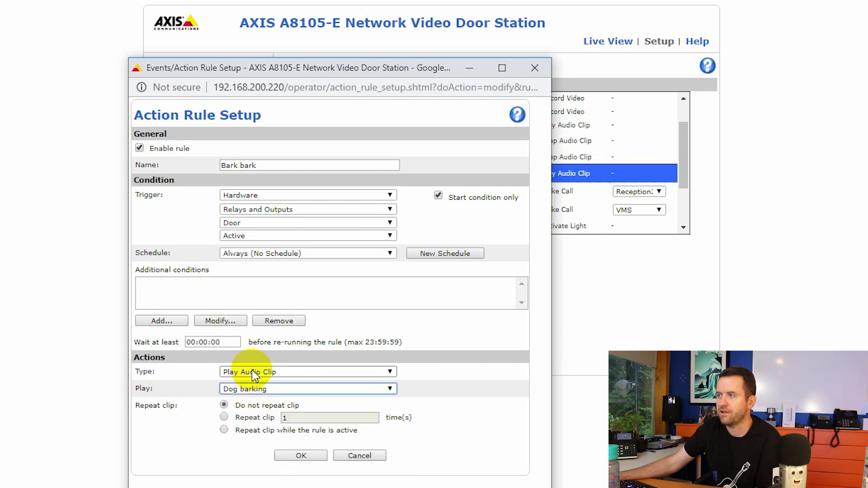
{"action": "left_click", "coordinate": [251, 370]}
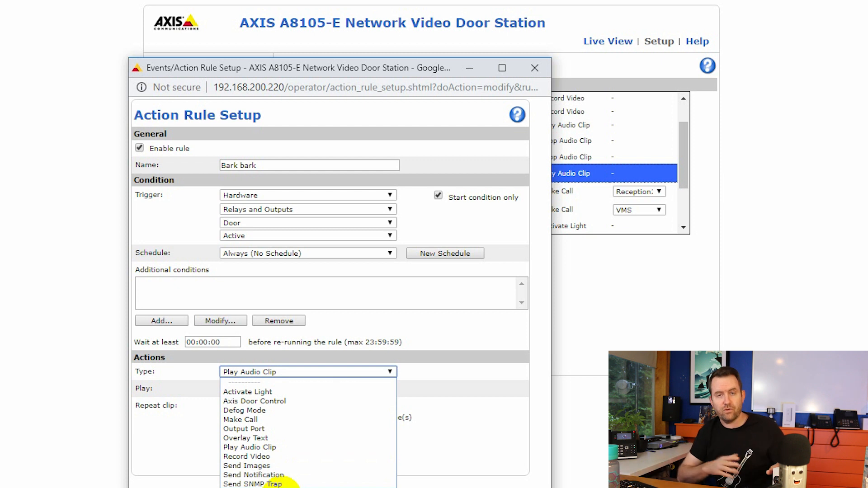
{"action": "left_click", "coordinate": [250, 447]}
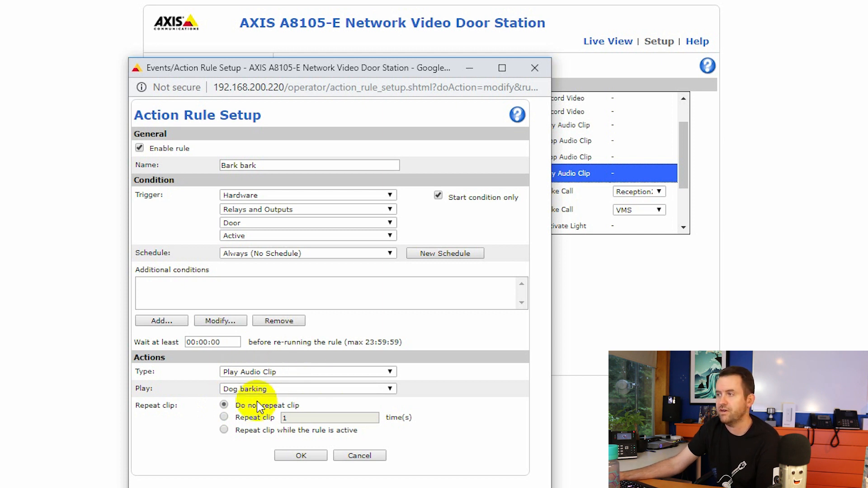
{"action": "left_click", "coordinate": [301, 455]}
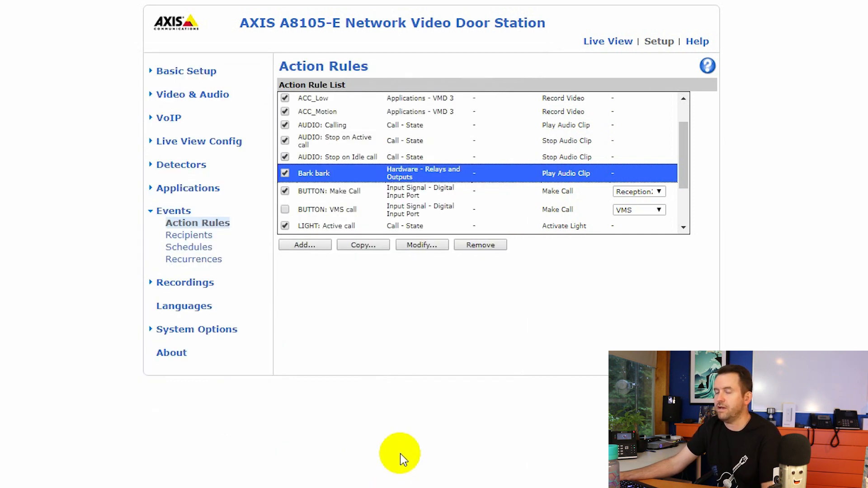